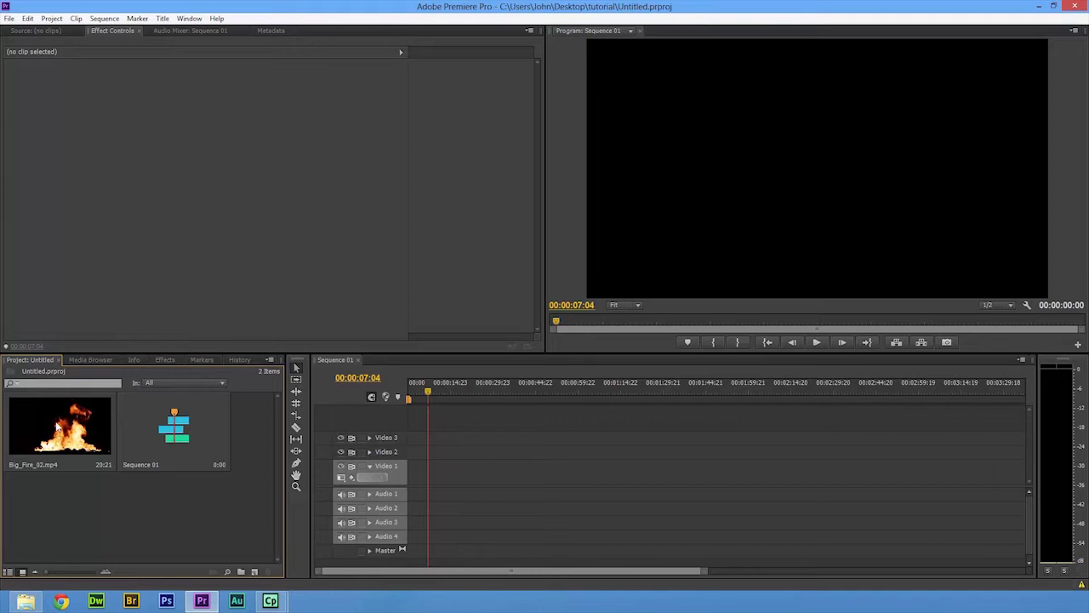
Place Big_Fire_02.mp4 at the start of Video 1 and preview it briefly.
{"action": "left_click", "coordinate": [67, 428]}
{"action": "left_click_drag", "start_coordinate": [66, 427], "coordinate": [425, 473]}
{"action": "left_click_drag", "start_coordinate": [427, 393], "coordinate": [410, 394]}
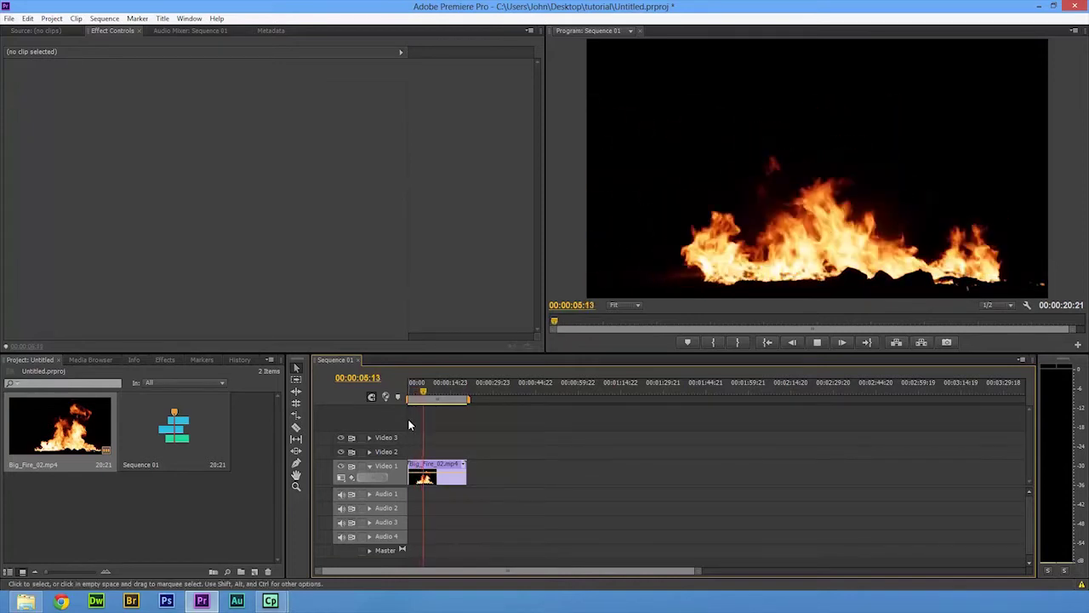
{"action": "key", "text": "space"}
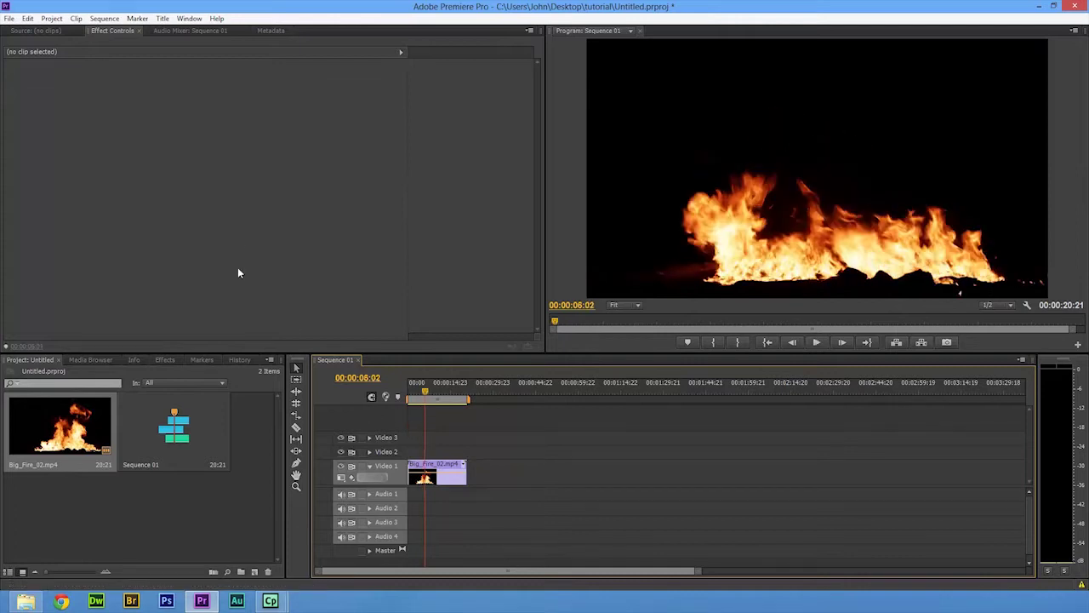
Create a new default still title named Title 02.
{"action": "left_click", "coordinate": [164, 19]}
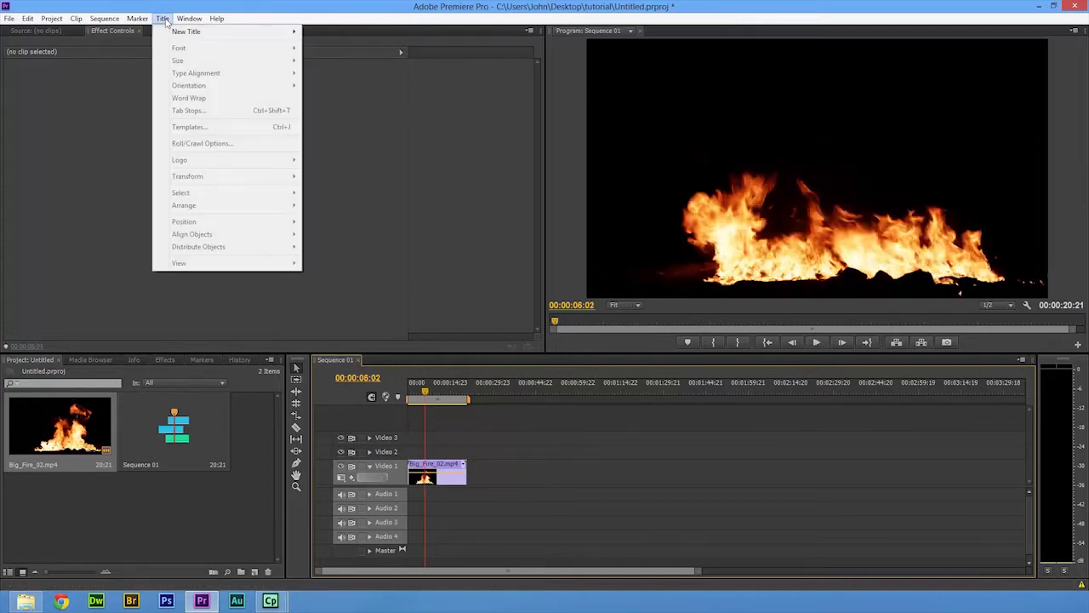
{"action": "mouse_move", "coordinate": [182, 34]}
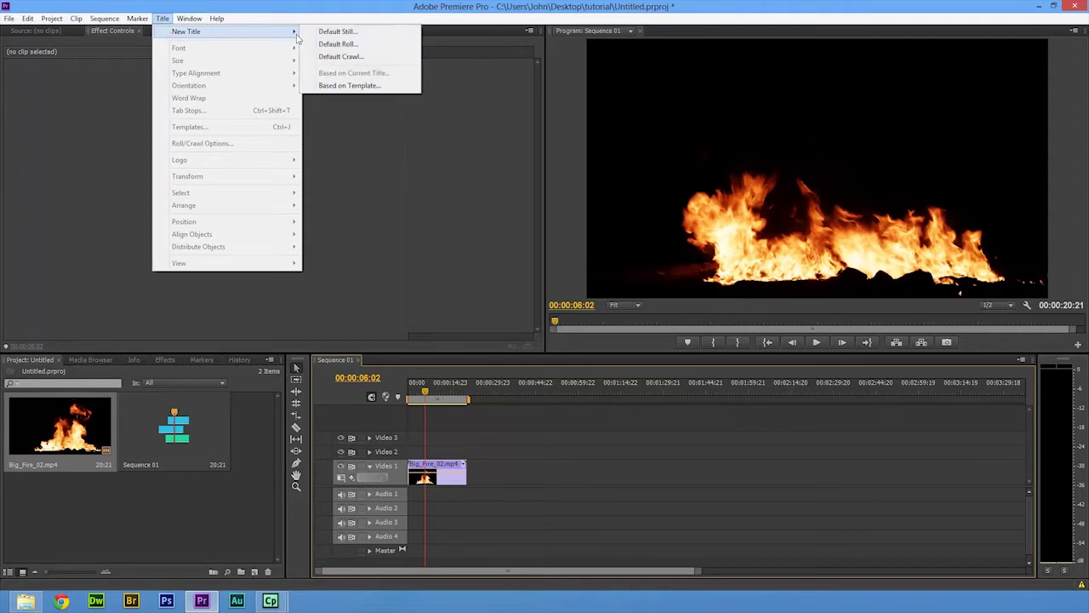
{"action": "left_click", "coordinate": [330, 34]}
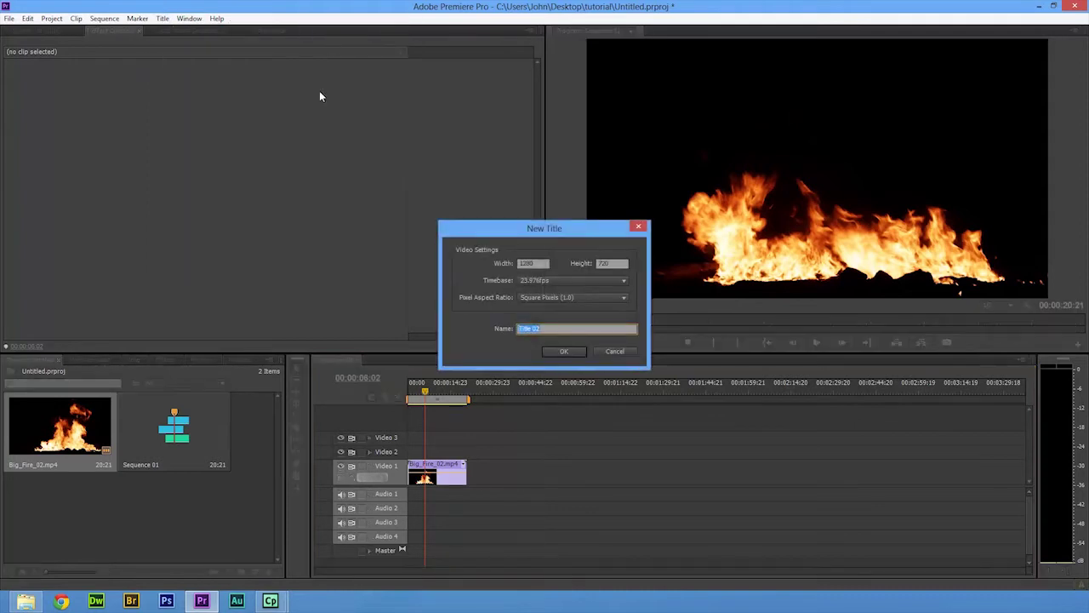
{"action": "left_click", "coordinate": [575, 350]}
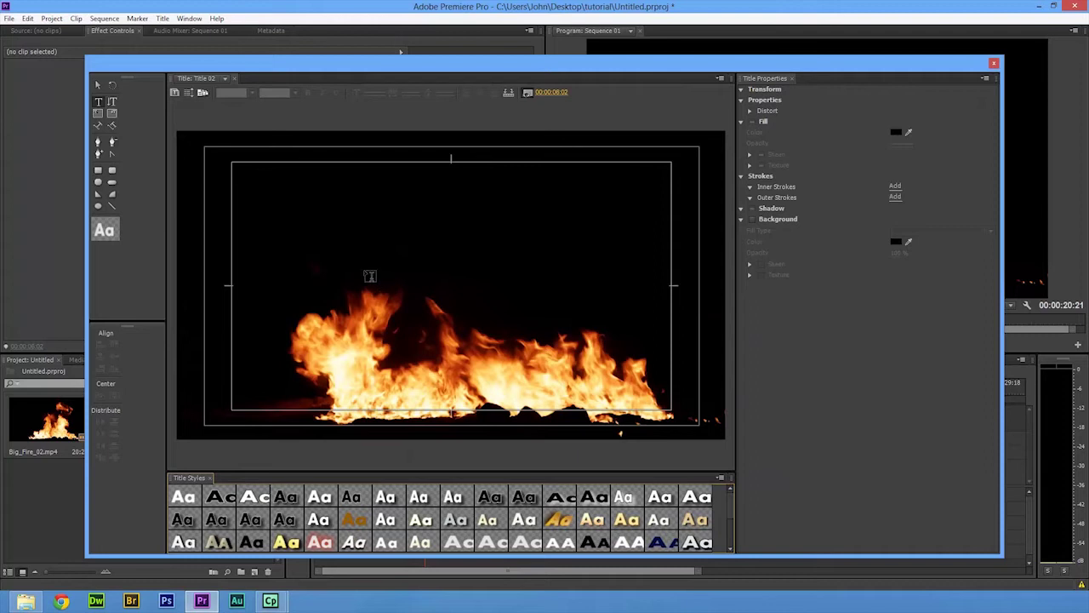
Draw a rectangle across the whole title frame and set its fill to black.
{"action": "left_click", "coordinate": [99, 173]}
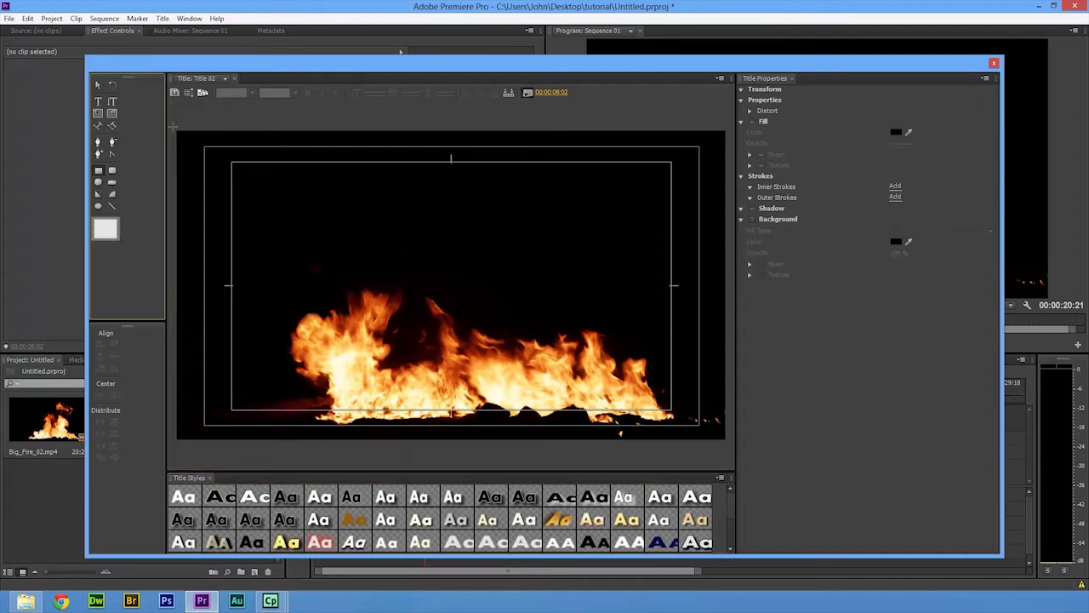
{"action": "left_click_drag", "start_coordinate": [172, 126], "coordinate": [733, 450]}
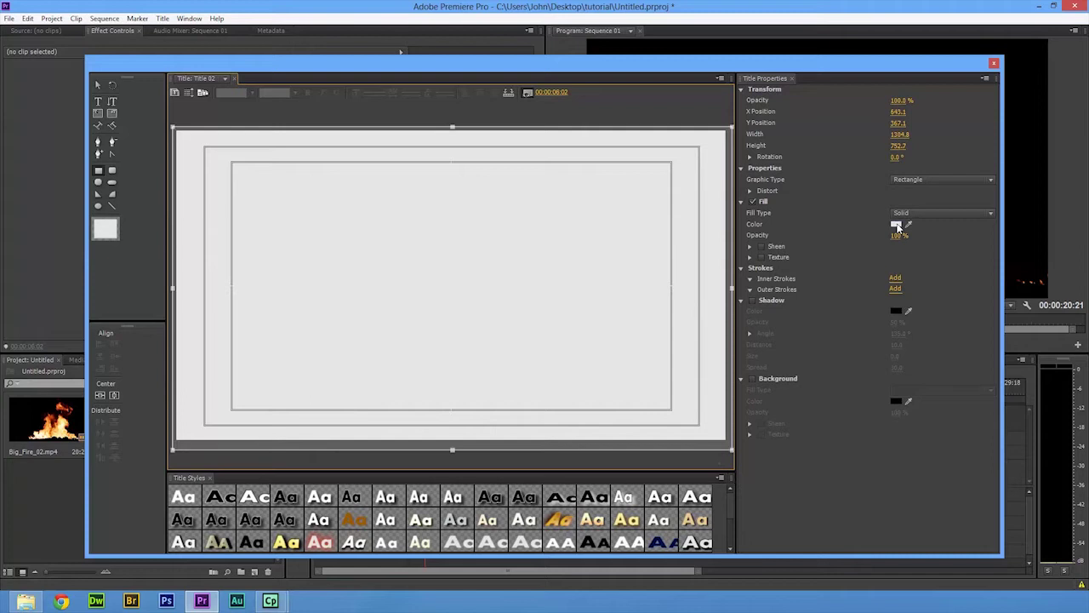
{"action": "left_click", "coordinate": [896, 224]}
{"action": "left_click_drag", "start_coordinate": [486, 341], "coordinate": [563, 250]}
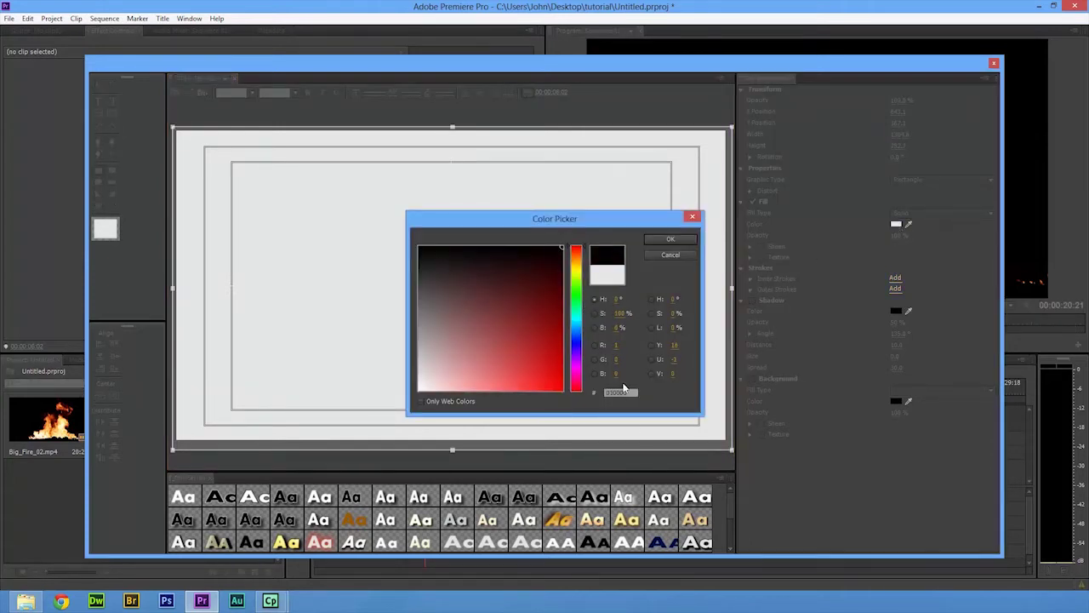
{"action": "left_click", "coordinate": [671, 240]}
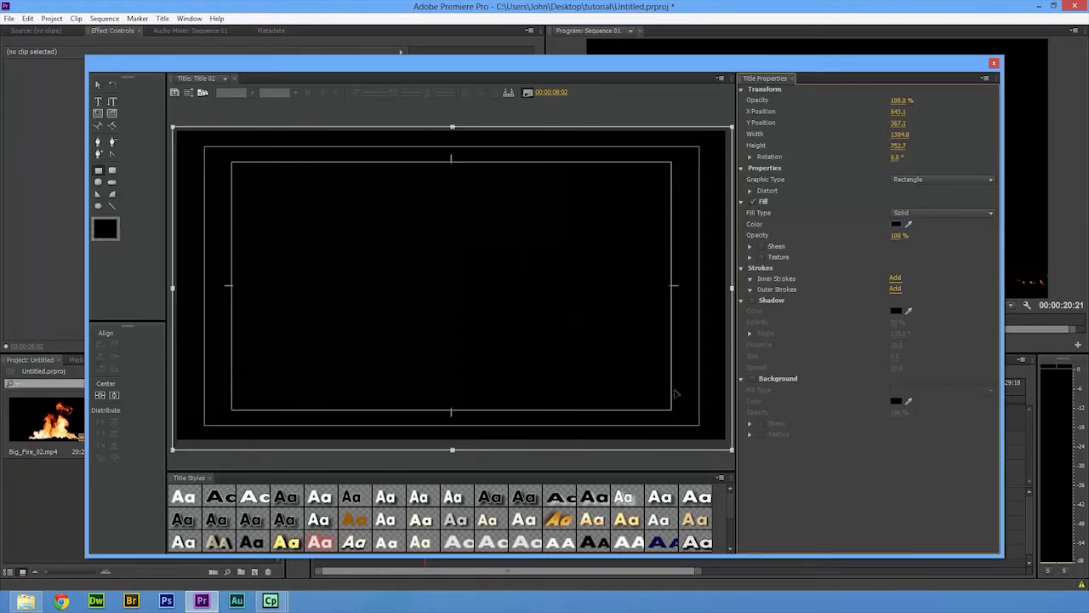
Type the title text on the canvas and make its fill colour white.
{"action": "left_click", "coordinate": [98, 101]}
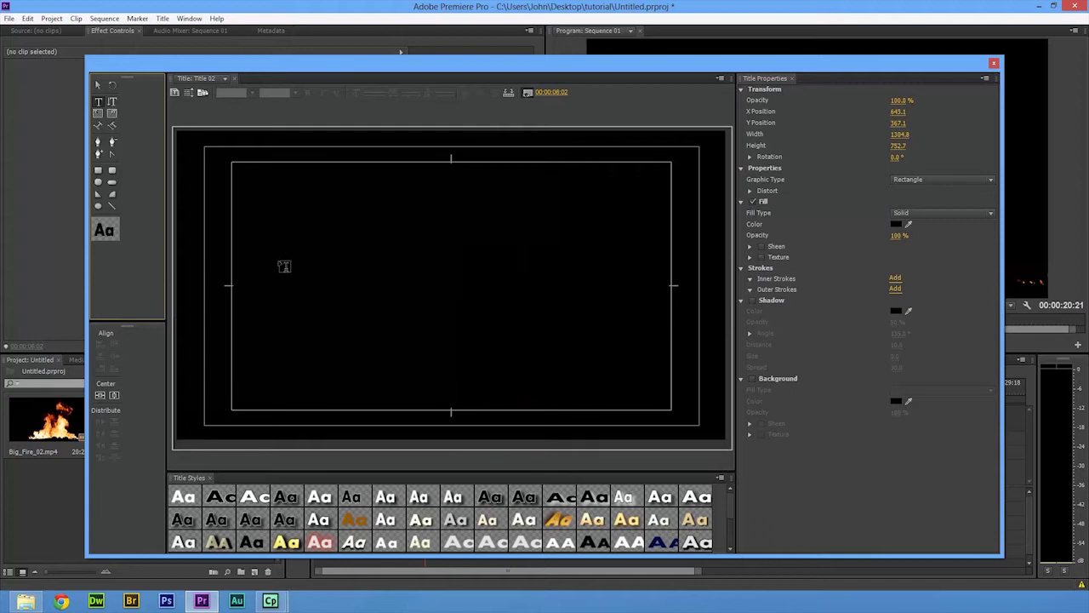
{"action": "left_click", "coordinate": [277, 226]}
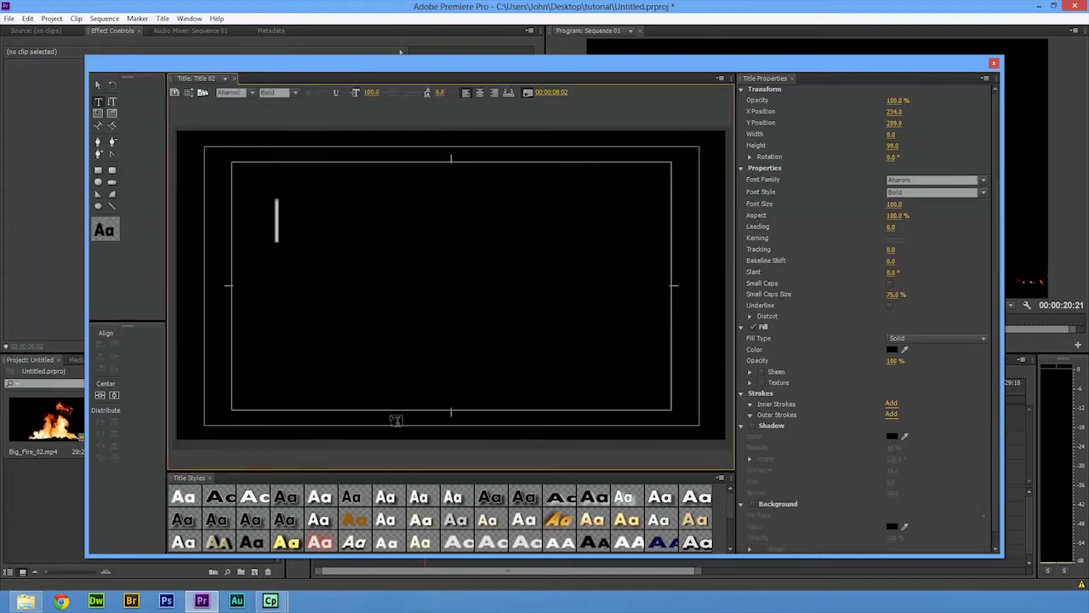
{"action": "type", "text": "FIRE"}
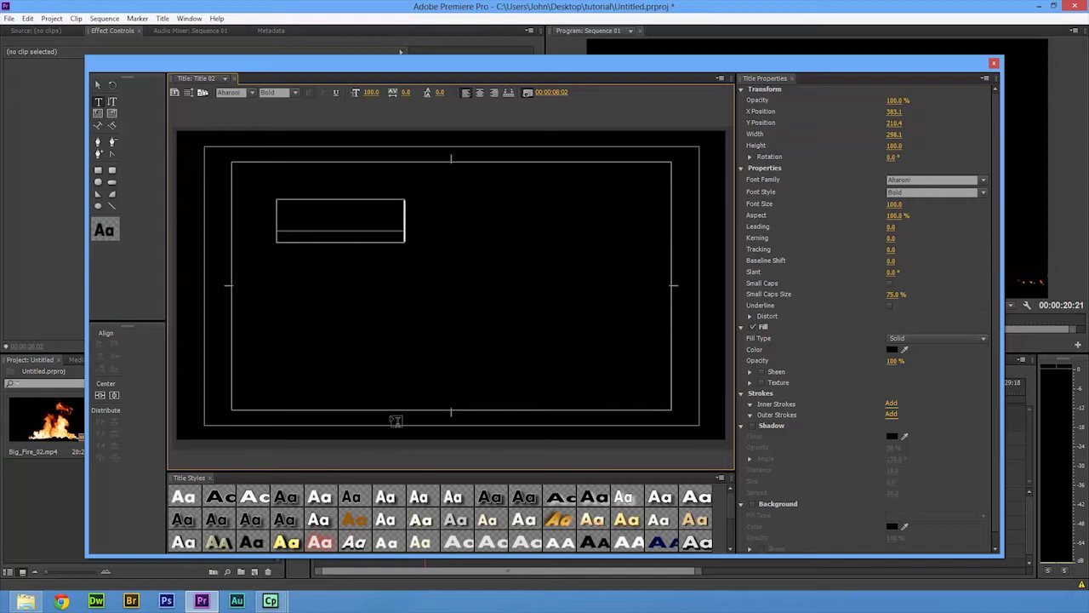
{"action": "left_click", "coordinate": [891, 349]}
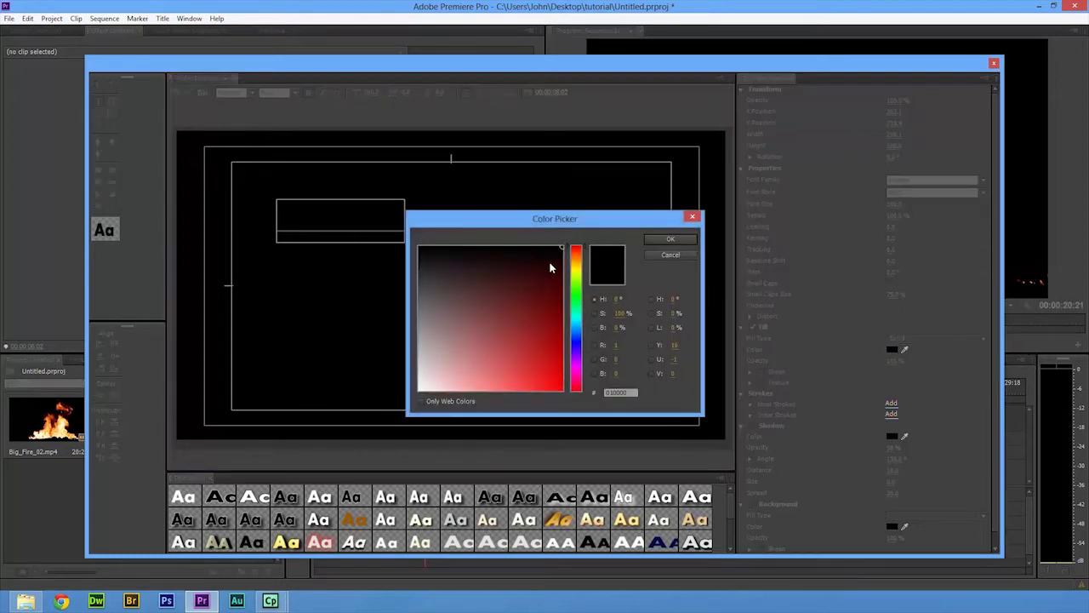
{"action": "left_click_drag", "start_coordinate": [436, 364], "coordinate": [418, 385]}
{"action": "left_click", "coordinate": [671, 239]}
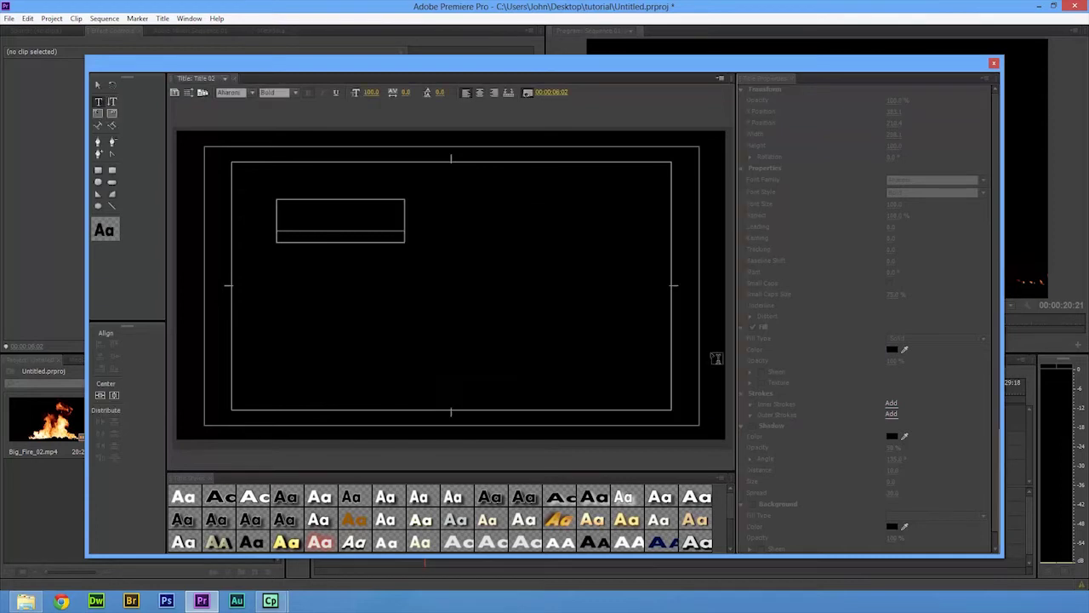
Set the HELLO text to Impact at size 245, centre it both ways, and close the Titler.
{"action": "left_click", "coordinate": [251, 94]}
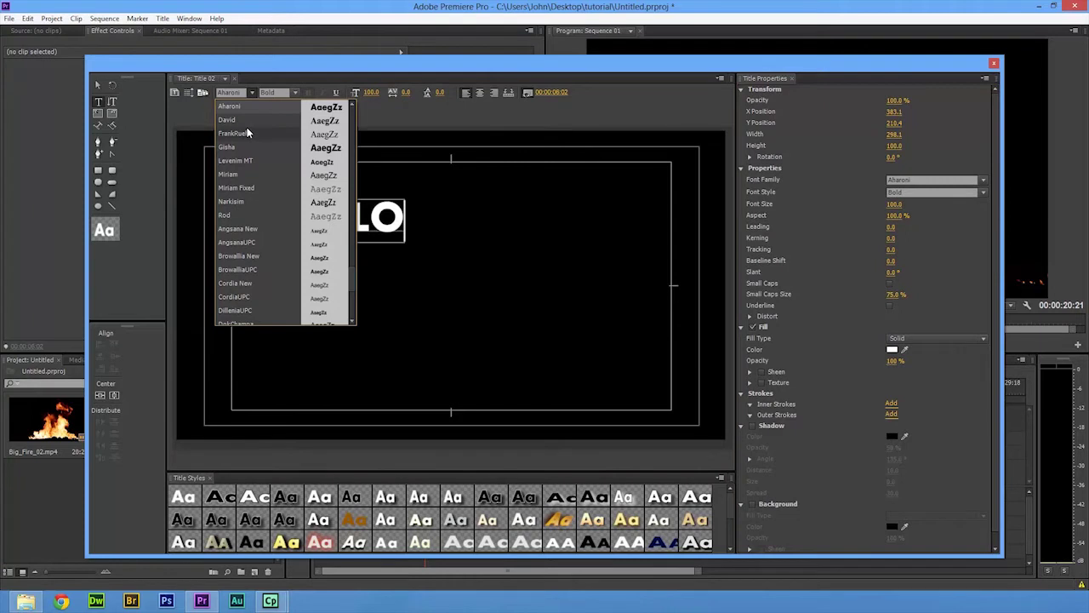
{"action": "scroll", "coordinate": [246, 133], "scroll_direction": "down", "scroll_amount": 10}
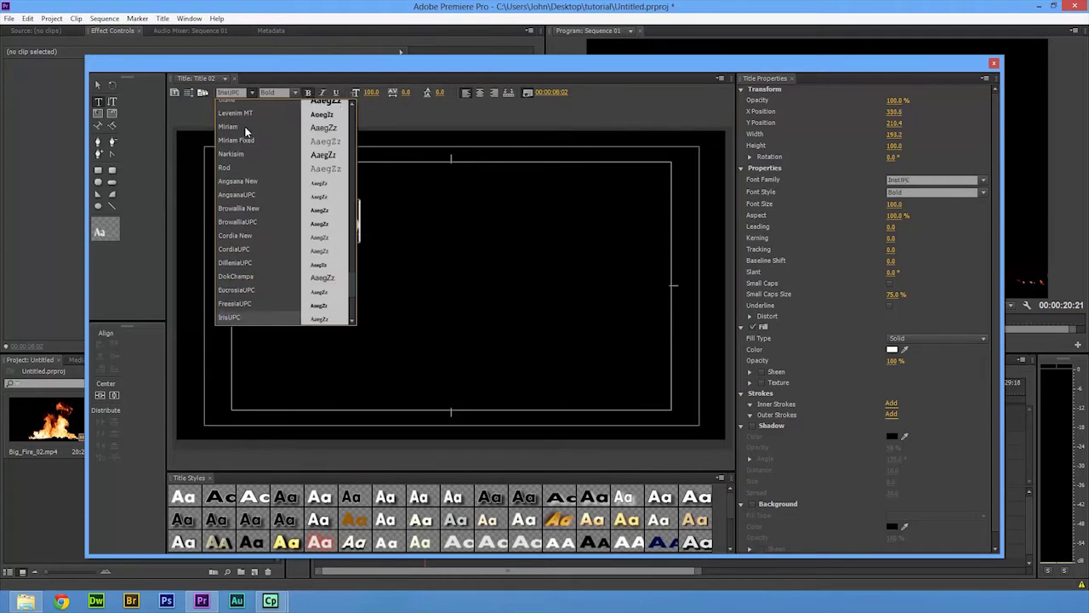
{"action": "left_click", "coordinate": [236, 109]}
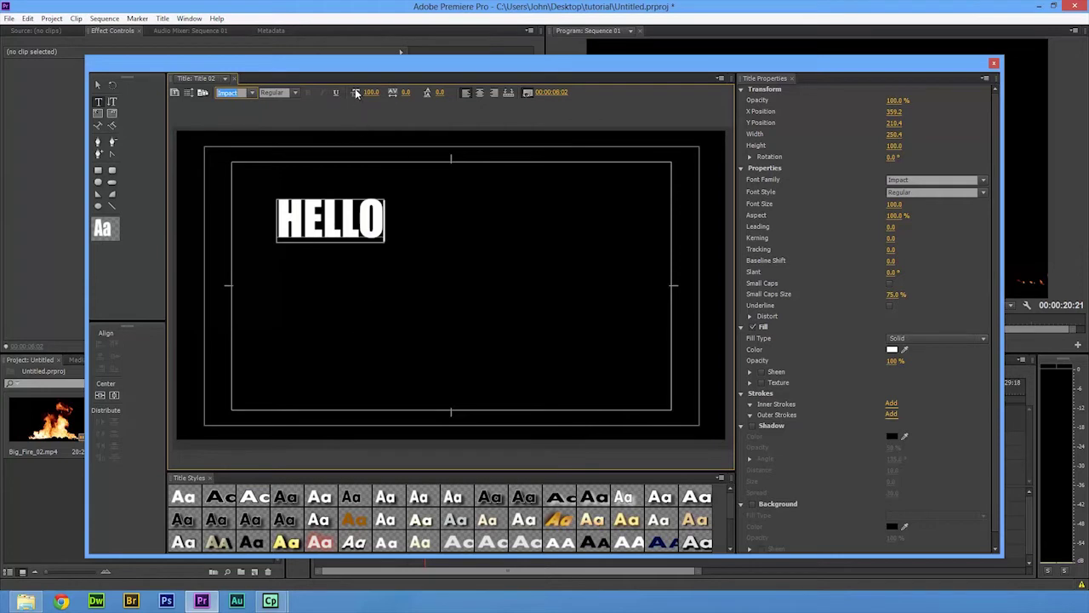
{"action": "left_click_drag", "start_coordinate": [369, 94], "coordinate": [492, 94]}
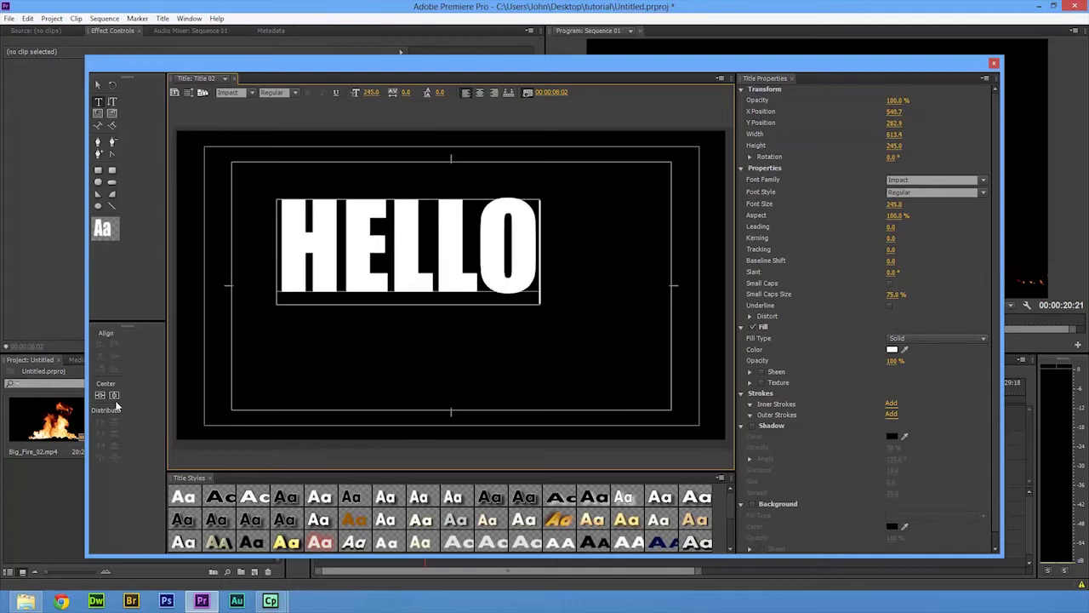
{"action": "left_click", "coordinate": [111, 397]}
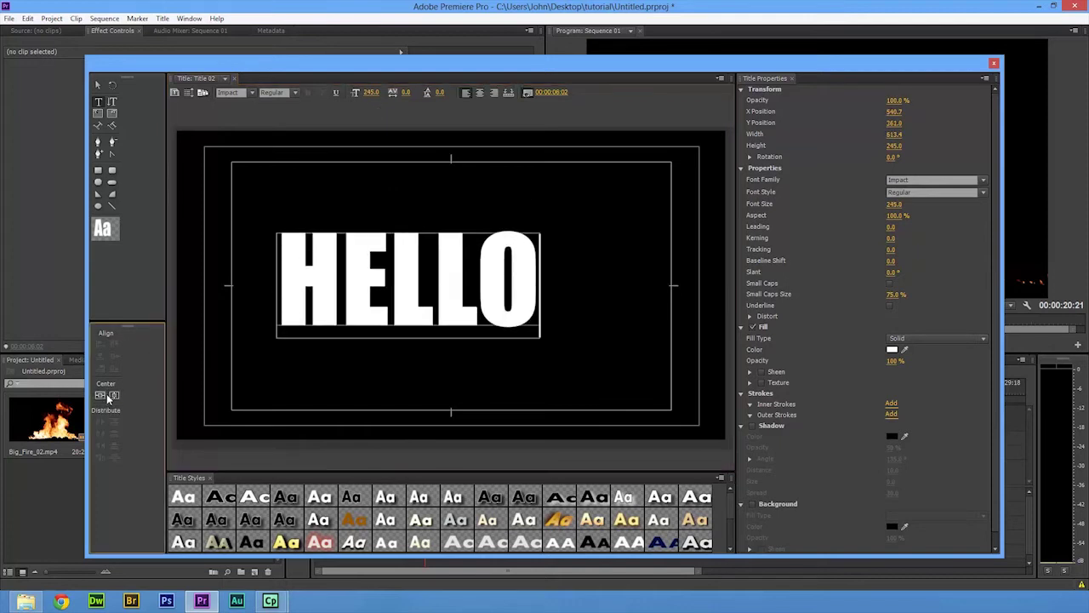
{"action": "left_click", "coordinate": [100, 394]}
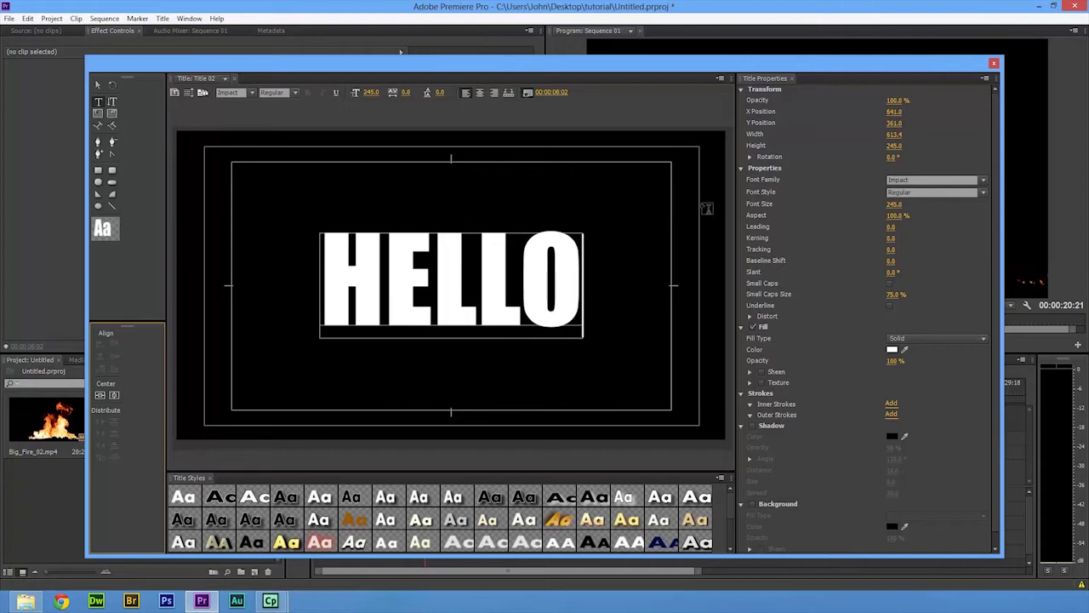
{"action": "left_click", "coordinate": [993, 63]}
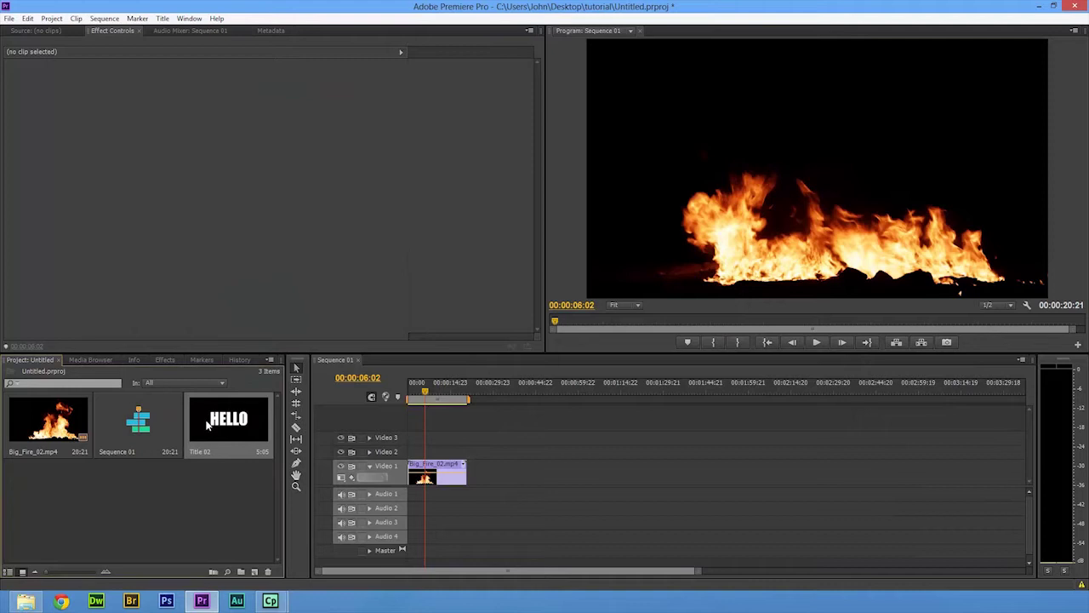
Drag Title 02 onto Video 2 above the fire clip and scrub to check HELLO.
{"action": "left_click_drag", "start_coordinate": [208, 425], "coordinate": [466, 452]}
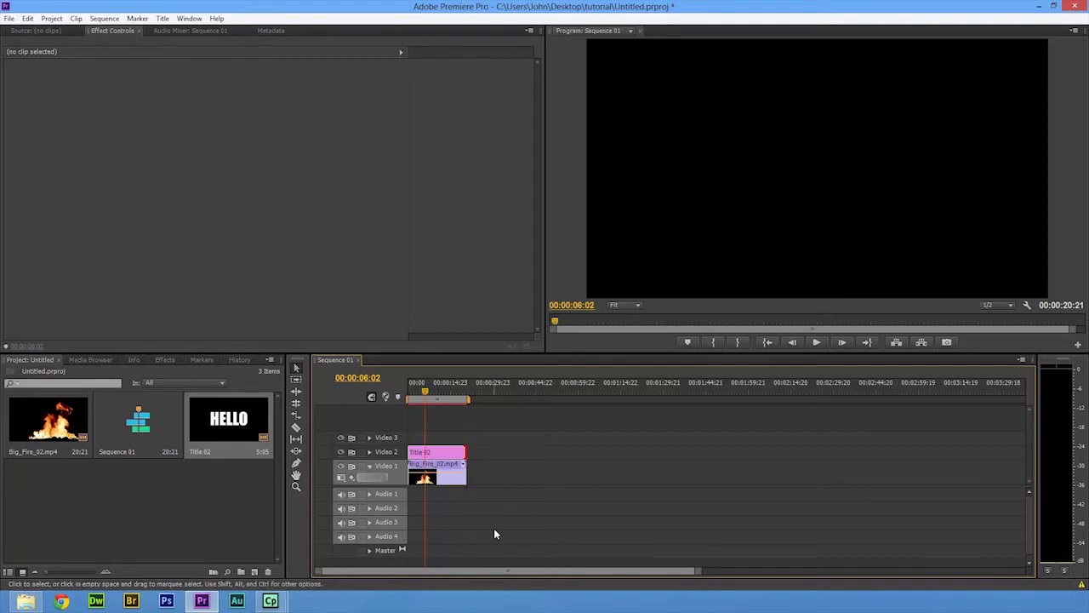
{"action": "left_click", "coordinate": [435, 391]}
{"action": "mouse_move", "coordinate": [439, 392]}
{"action": "left_mouse_down"}
{"action": "mouse_move", "coordinate": [458, 389]}
{"action": "mouse_move", "coordinate": [420, 390]}
{"action": "mouse_move", "coordinate": [433, 388]}
{"action": "left_mouse_up"}
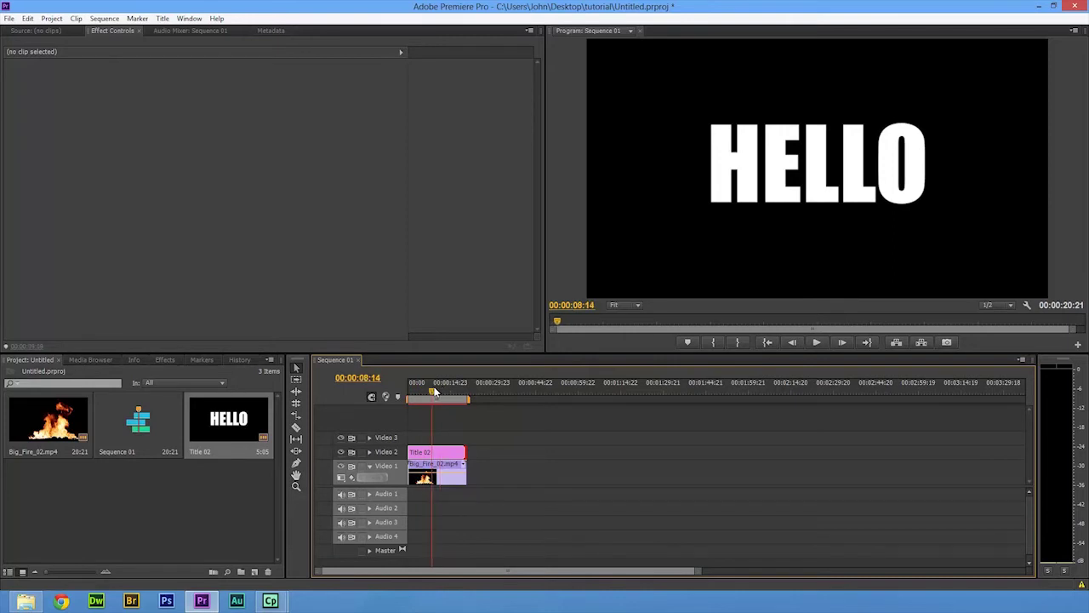
Apply the Luma Key effect from Video Effects > Keying to Title 02.
{"action": "left_click", "coordinate": [166, 359]}
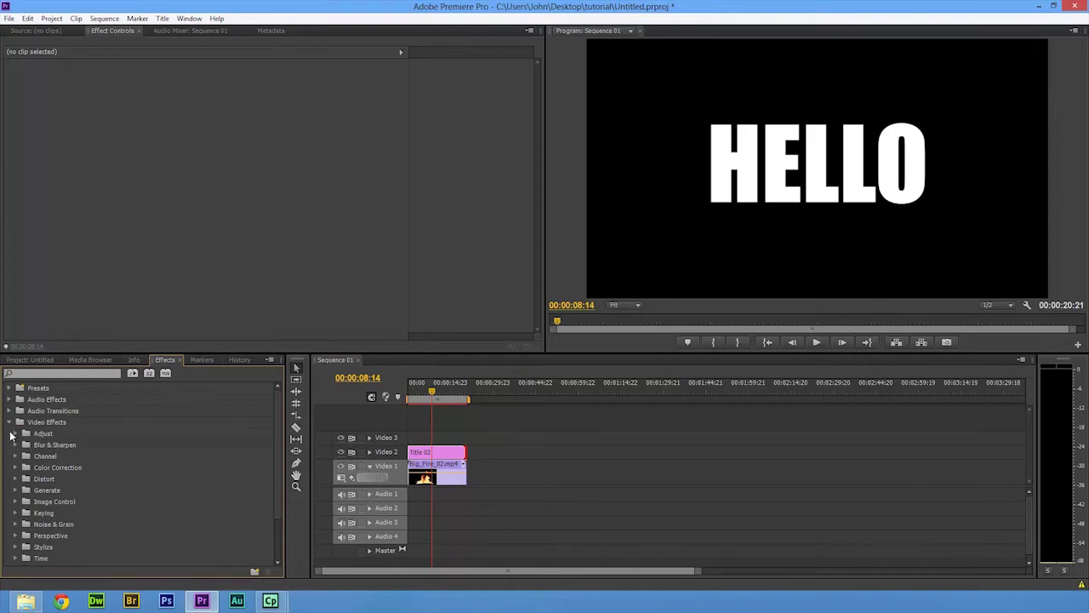
{"action": "left_click", "coordinate": [14, 514]}
{"action": "scroll", "coordinate": [14, 515], "scroll_direction": "down", "scroll_amount": 3}
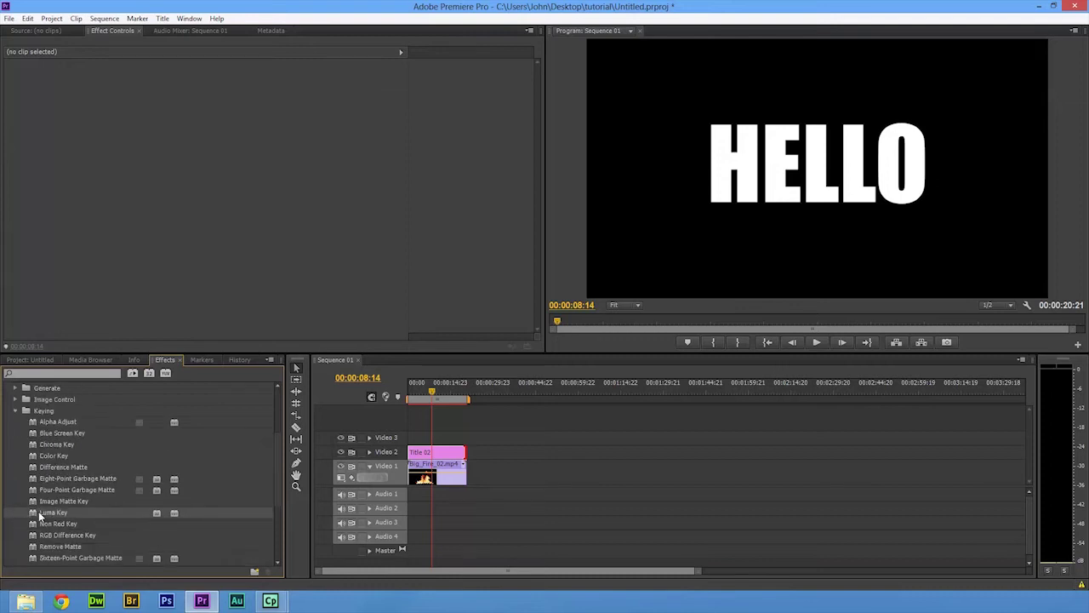
{"action": "left_click_drag", "start_coordinate": [38, 510], "coordinate": [439, 459]}
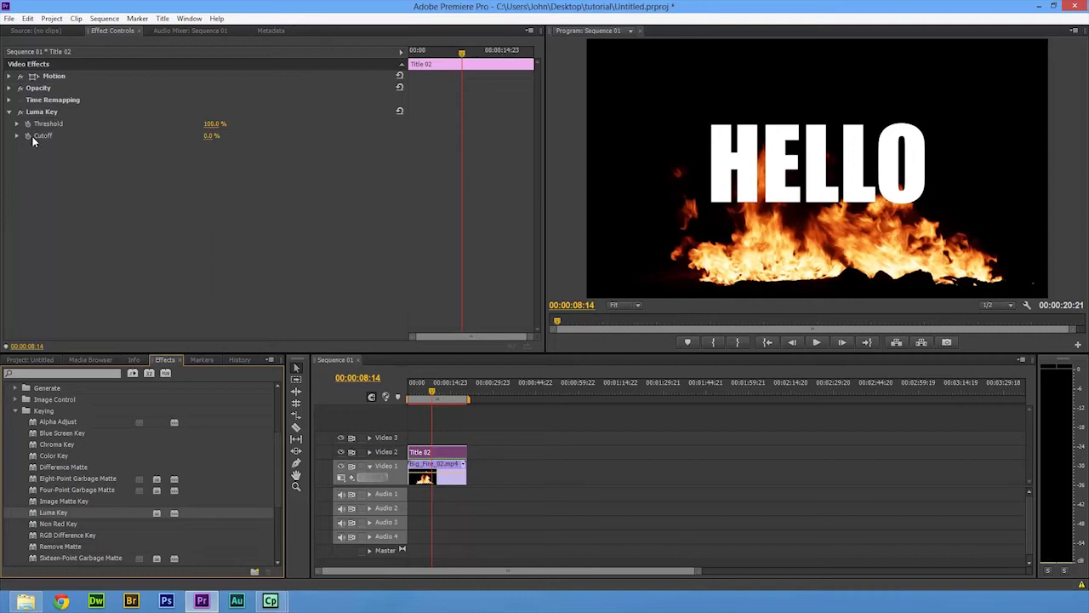
Set Luma Key Threshold to 0% and Cutoff to 100%, then play from the start.
{"action": "left_click_drag", "start_coordinate": [217, 126], "coordinate": [272, 135]}
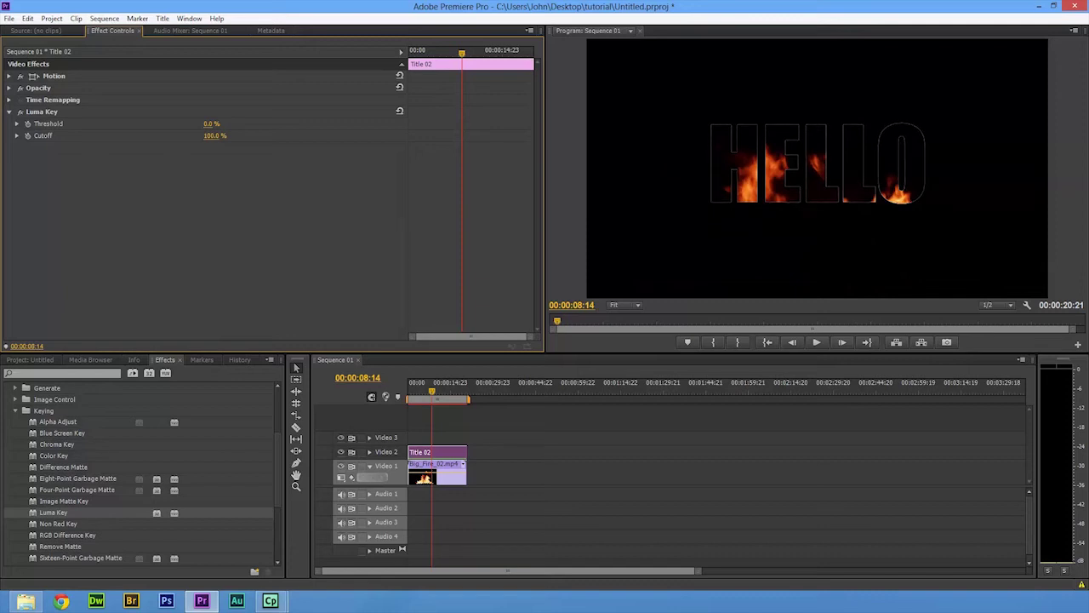
{"action": "left_click", "coordinate": [408, 391]}
{"action": "key", "text": "space"}
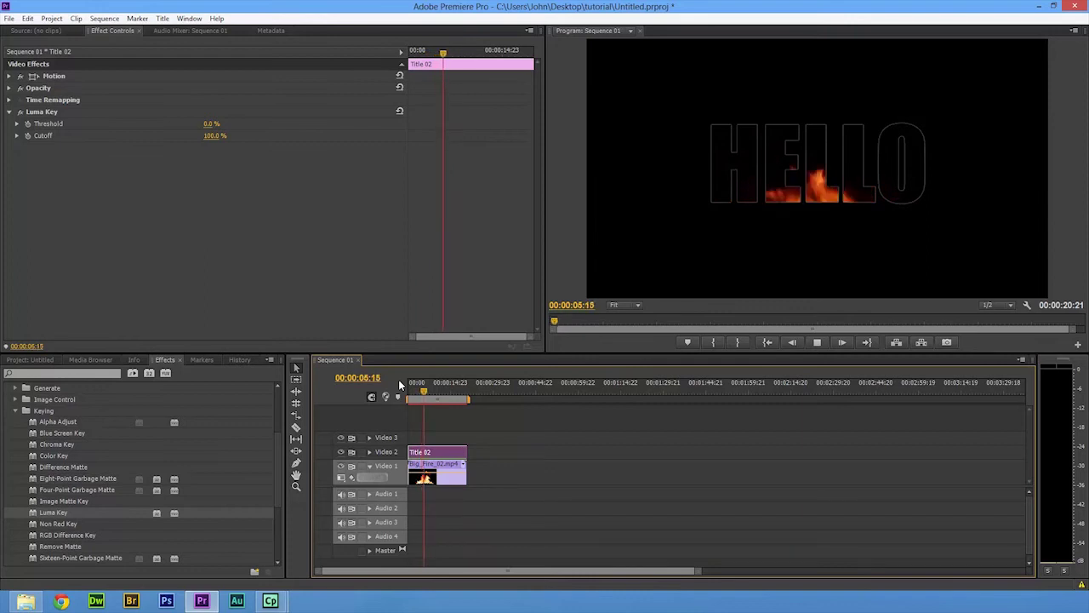
{"action": "key", "text": "space"}
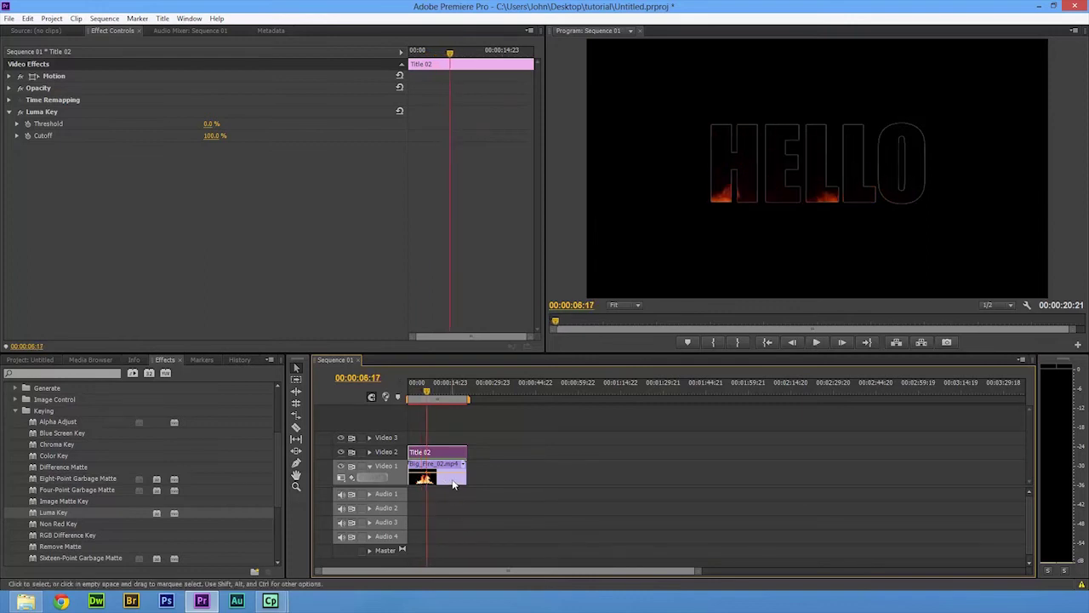
Set the fire clip's Motion Scale to 111 and Position to 640, 243, then preview.
{"action": "left_click", "coordinate": [453, 483]}
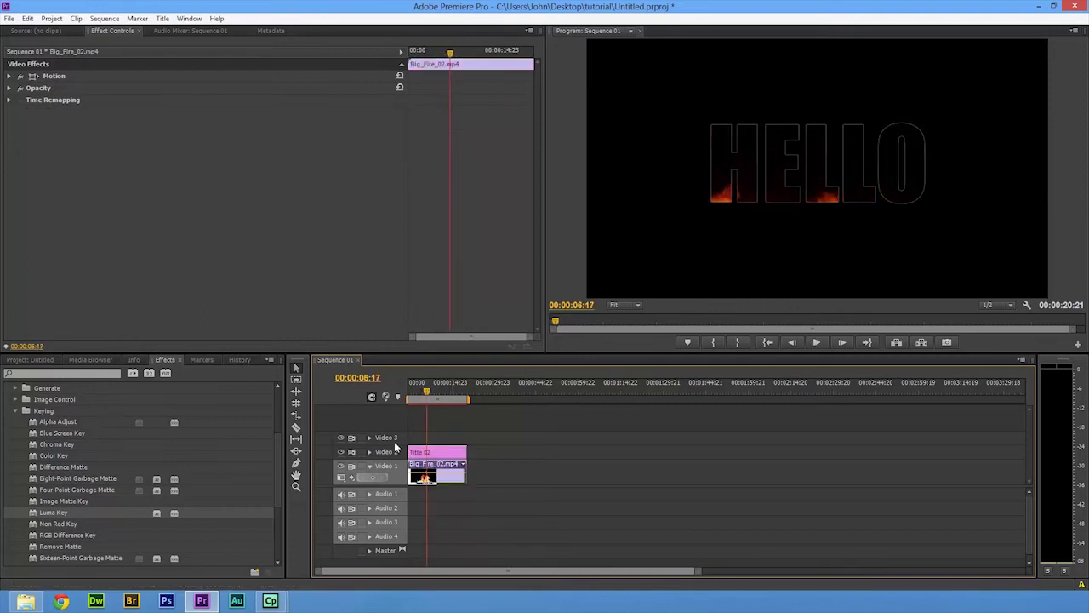
{"action": "left_click", "coordinate": [8, 76]}
{"action": "left_click_drag", "start_coordinate": [210, 103], "coordinate": [224, 99]}
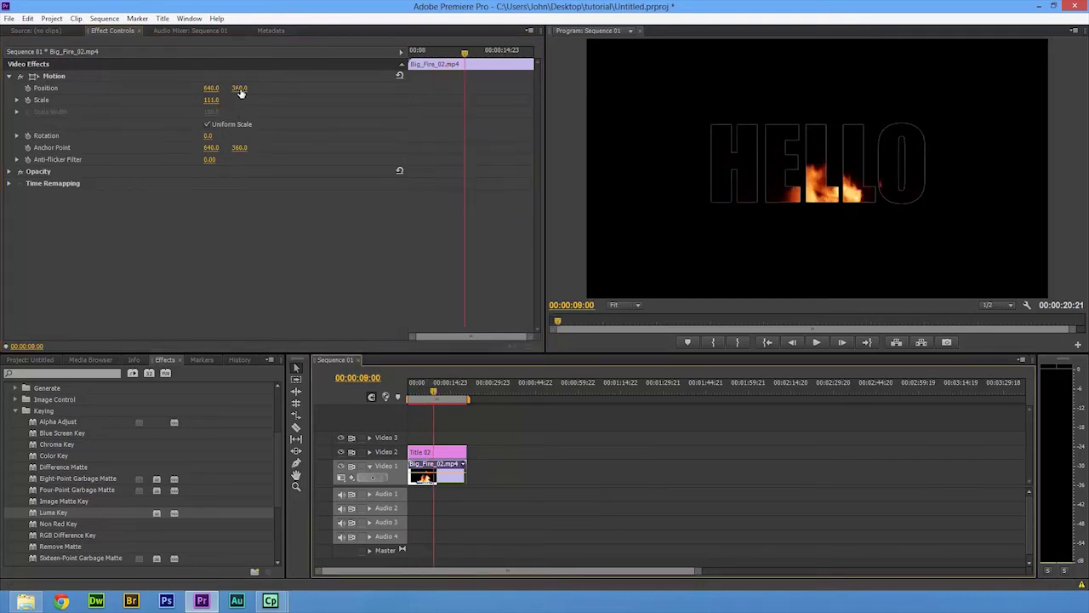
{"action": "left_click_drag", "start_coordinate": [239, 88], "coordinate": [140, 88]}
{"action": "left_click_drag", "start_coordinate": [438, 393], "coordinate": [416, 393]}
{"action": "key", "text": "space"}
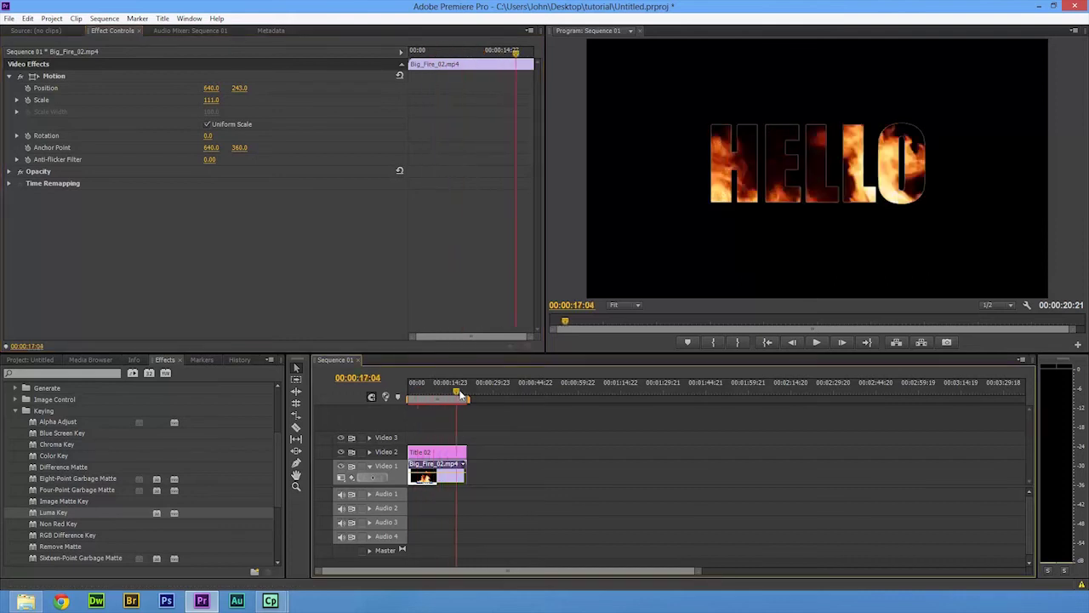
{"action": "mouse_move", "coordinate": [423, 390]}
{"action": "left_mouse_down"}
{"action": "mouse_move", "coordinate": [485, 391]}
{"action": "mouse_move", "coordinate": [423, 389]}
{"action": "left_mouse_up"}
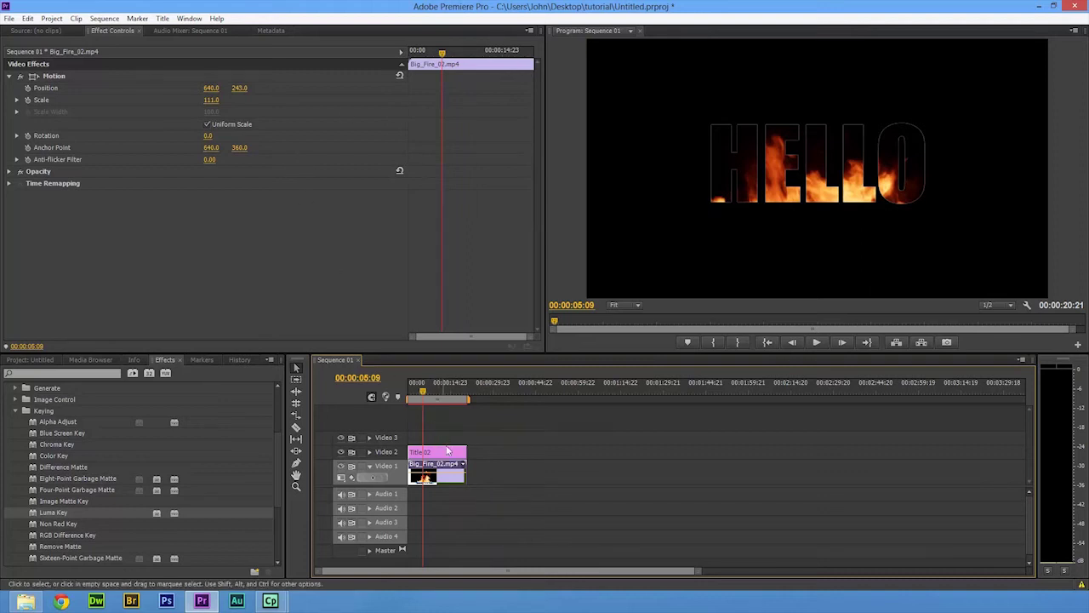
Set Title 02's Luma Key Threshold to 47% and play the sequence from the start.
{"action": "left_click", "coordinate": [444, 452]}
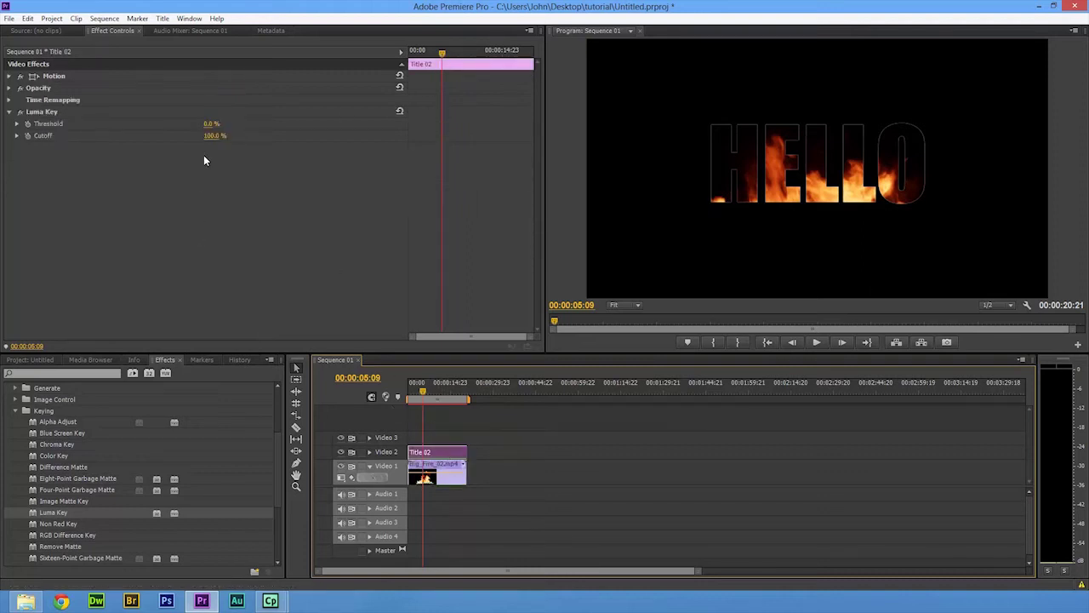
{"action": "left_click", "coordinate": [210, 125]}
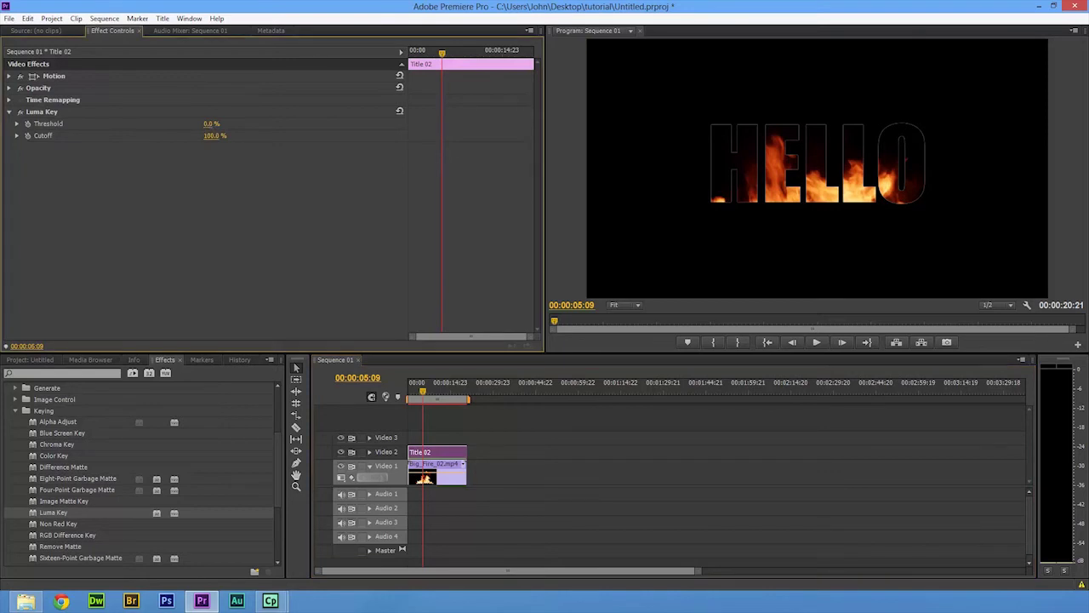
{"action": "type", "text": "10"}
{"action": "key", "text": "Return"}
{"action": "left_click_drag", "start_coordinate": [210, 123], "coordinate": [215, 123]}
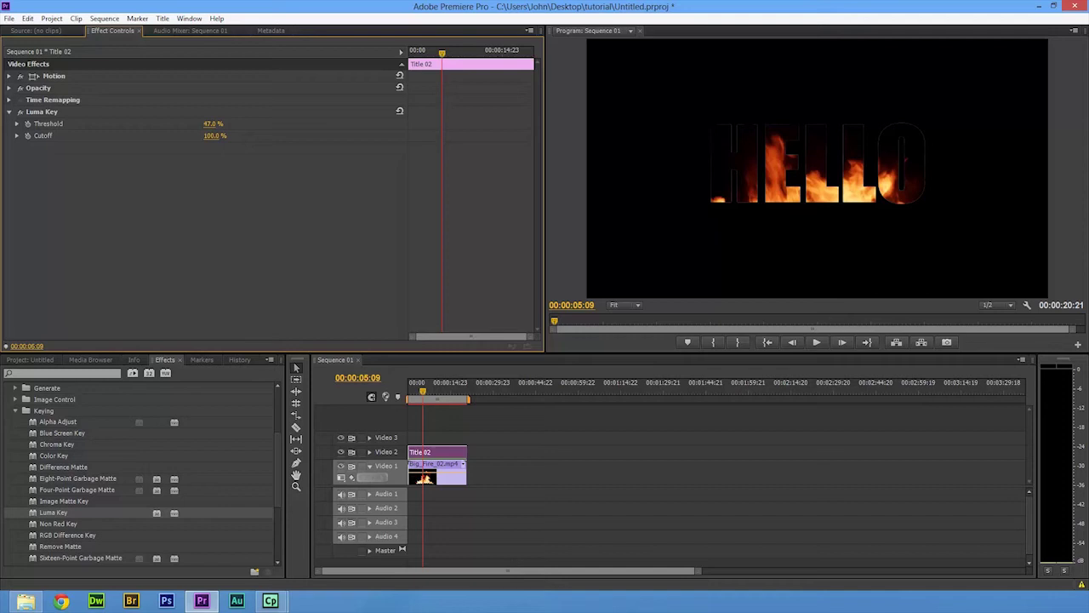
{"action": "left_click", "coordinate": [407, 395]}
{"action": "key", "text": "space"}
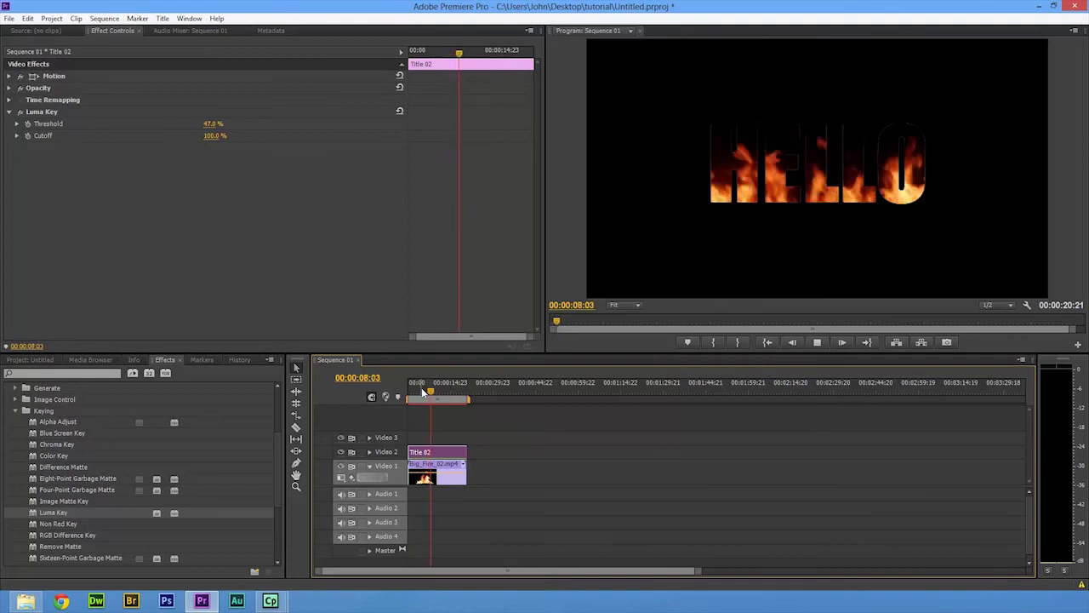
{"action": "key", "text": "space"}
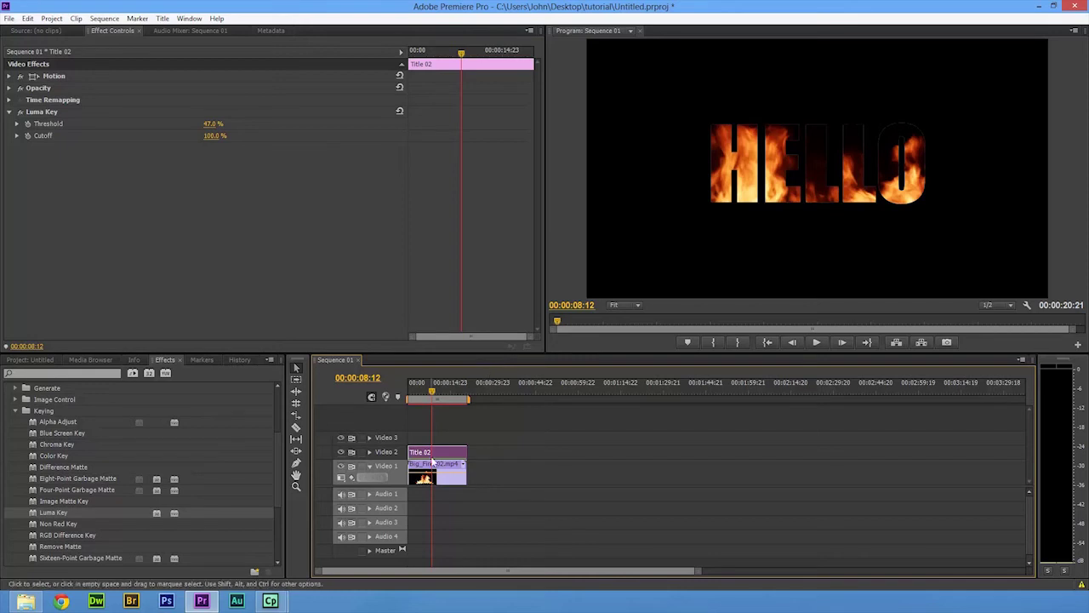
Add a blue (000CFF) outer stroke of size 13 to HELLO and close the Titler.
{"action": "double_click", "coordinate": [446, 452]}
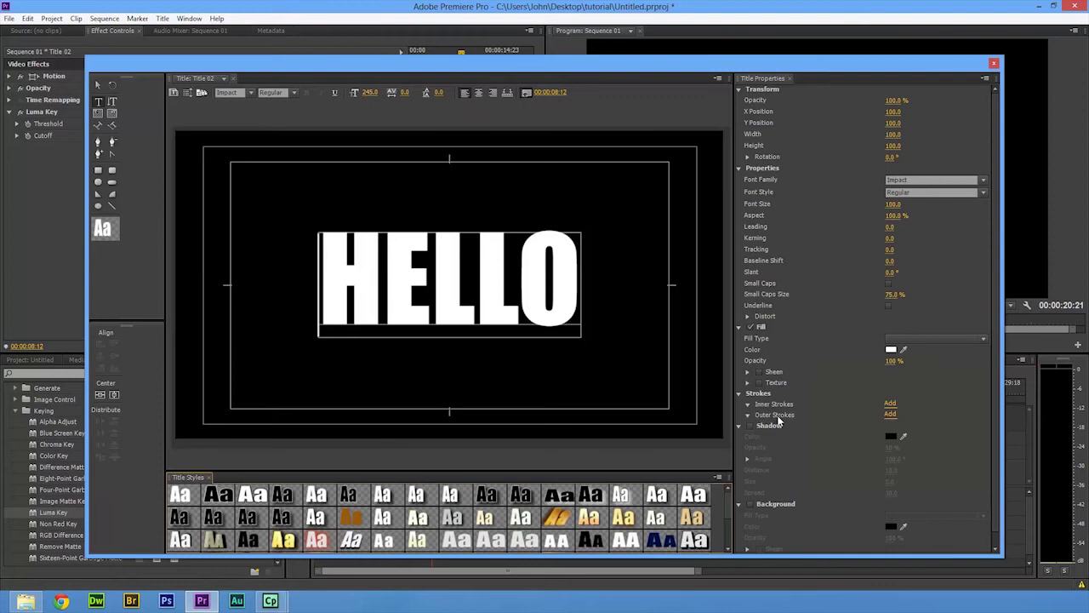
{"action": "left_click", "coordinate": [889, 414]}
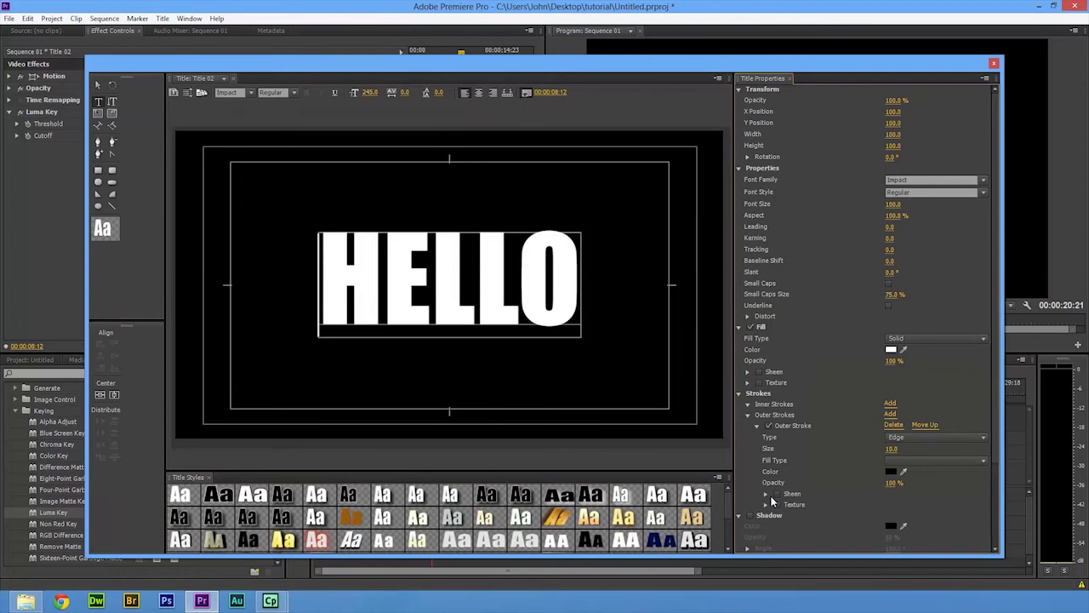
{"action": "left_click", "coordinate": [891, 472]}
{"action": "left_click", "coordinate": [579, 346]}
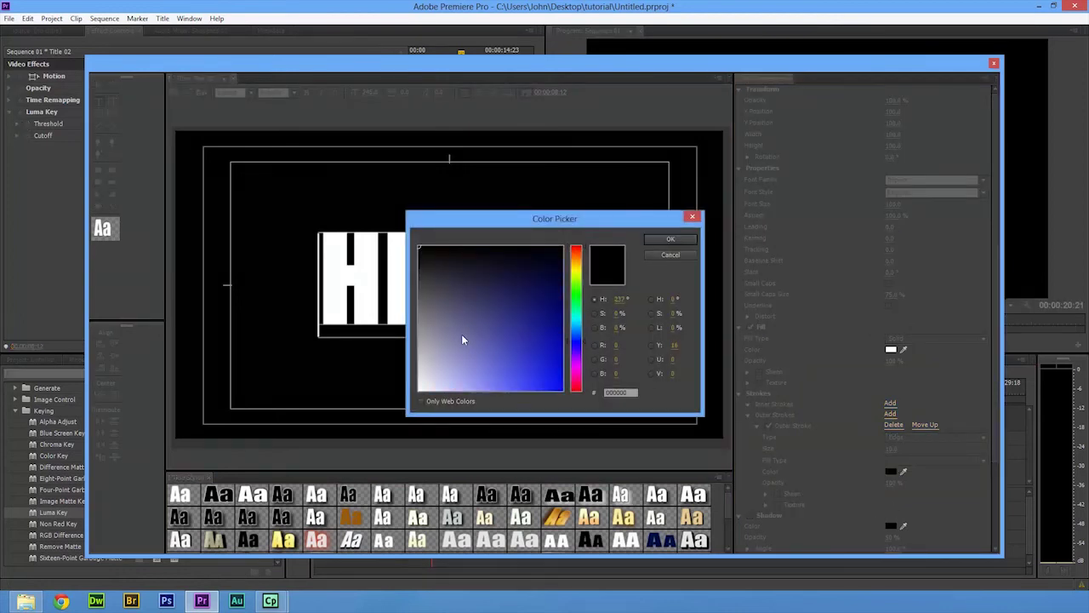
{"action": "left_click_drag", "start_coordinate": [462, 341], "coordinate": [578, 397]}
{"action": "left_click", "coordinate": [671, 240]}
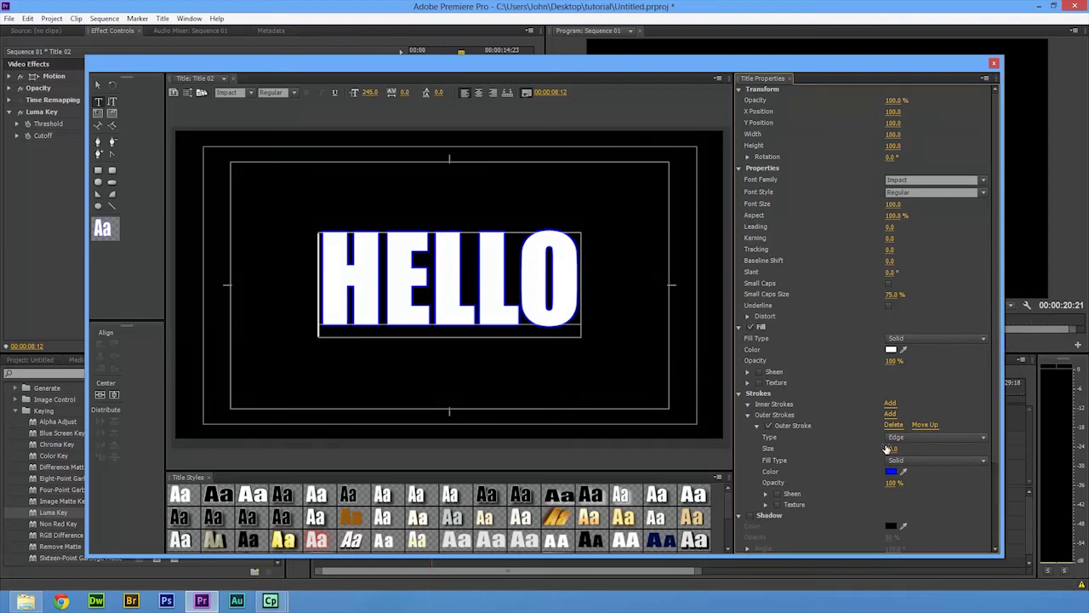
{"action": "mouse_move", "coordinate": [891, 449]}
{"action": "left_mouse_down"}
{"action": "mouse_move", "coordinate": [915, 455]}
{"action": "mouse_move", "coordinate": [885, 455]}
{"action": "left_mouse_up"}
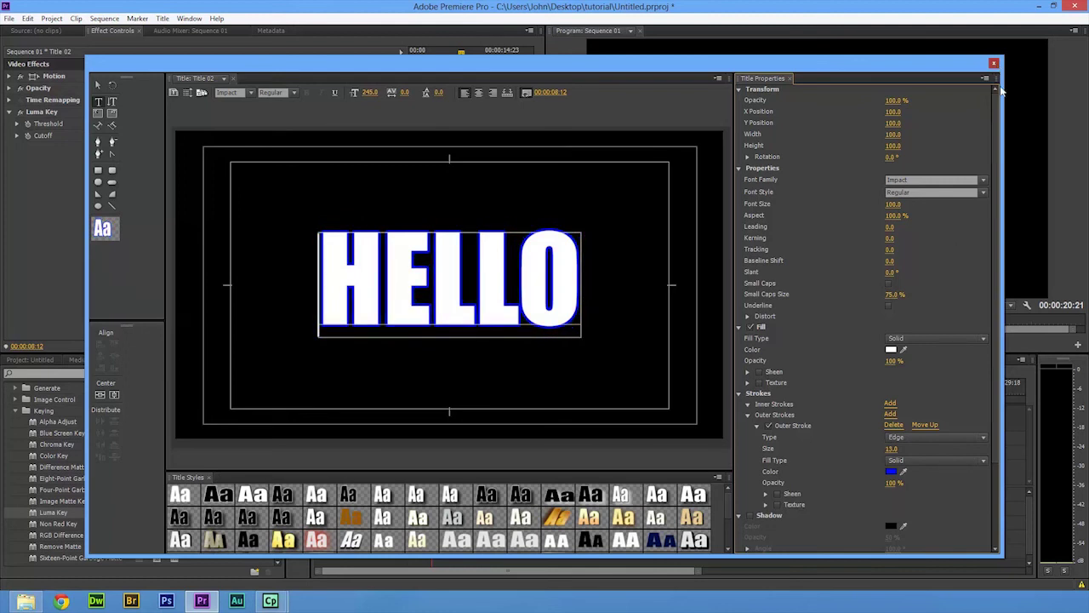
{"action": "left_click", "coordinate": [994, 63]}
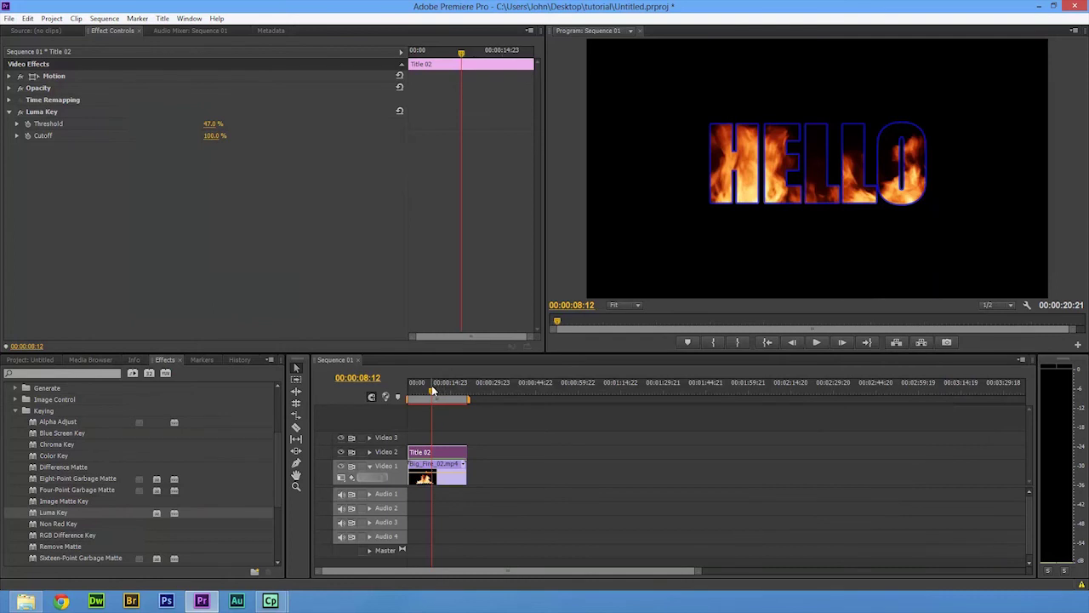
Render the Sequence 01 work area preview with Enter.
{"action": "key", "text": "Return"}
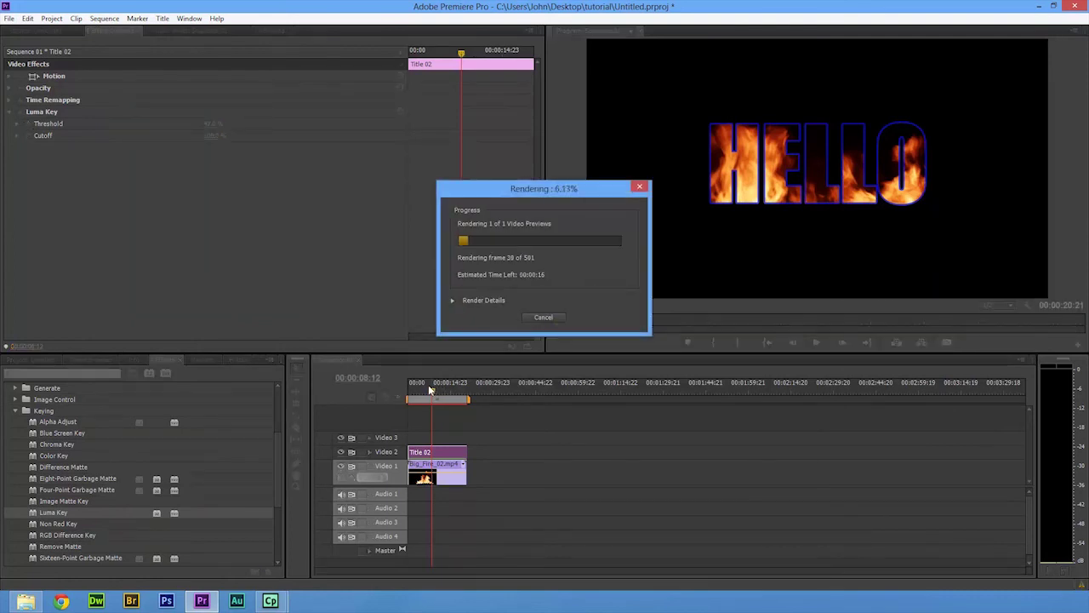